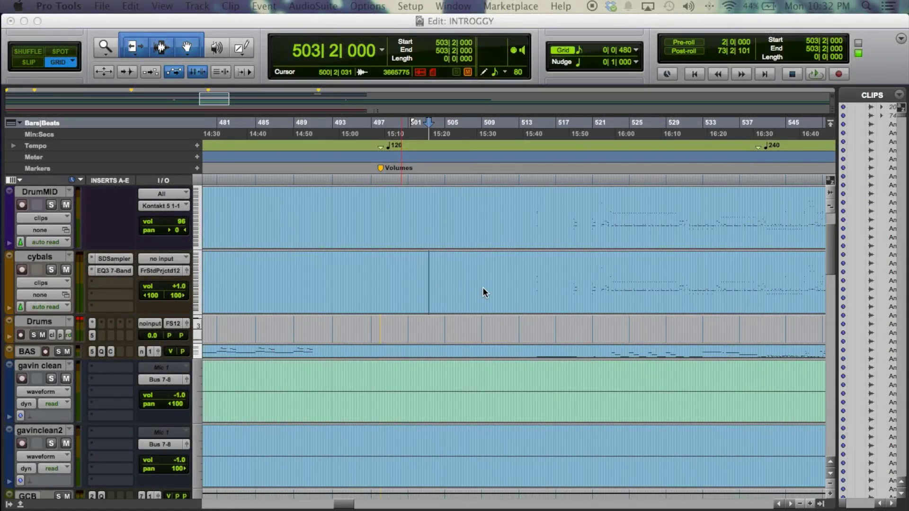
# - Play the drum arrangement from bar 518, stop it, and save the session
pyautogui.click(536, 262)
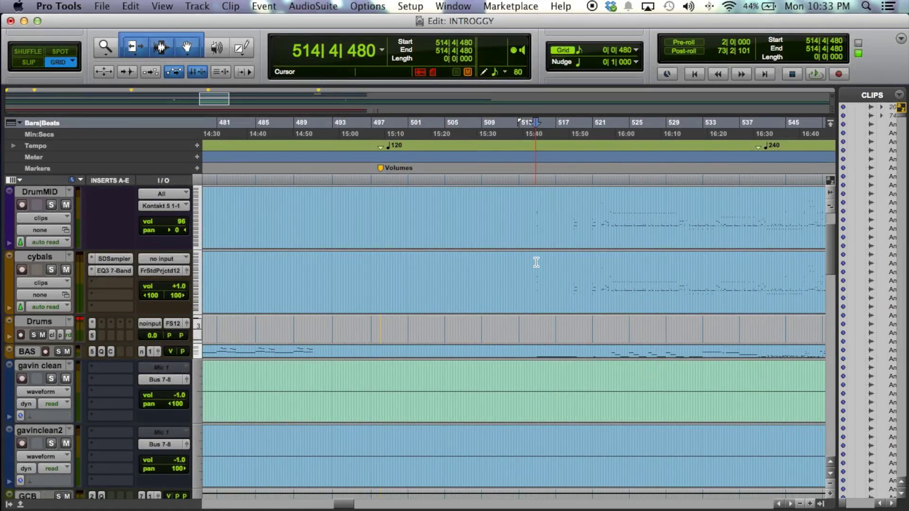
pyautogui.click(529, 269)
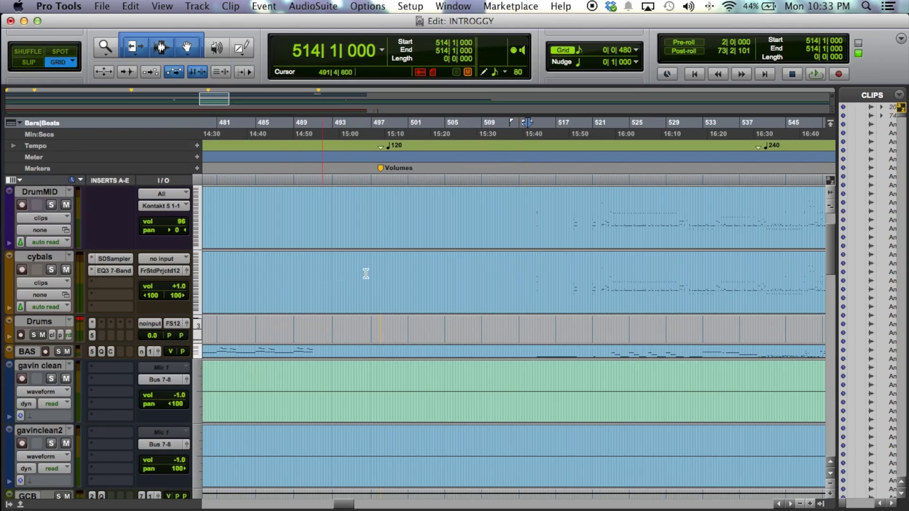
pyautogui.click(573, 270)
pyautogui.press('space')
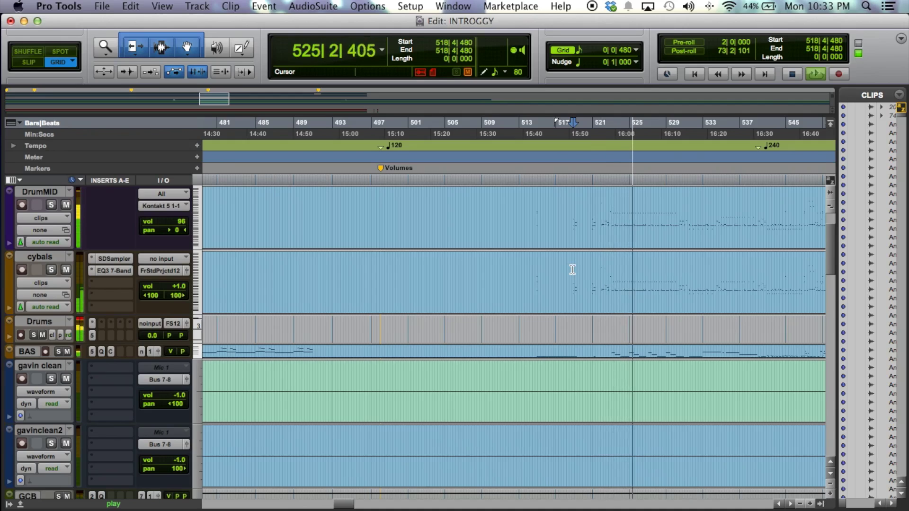
pyautogui.press('space')
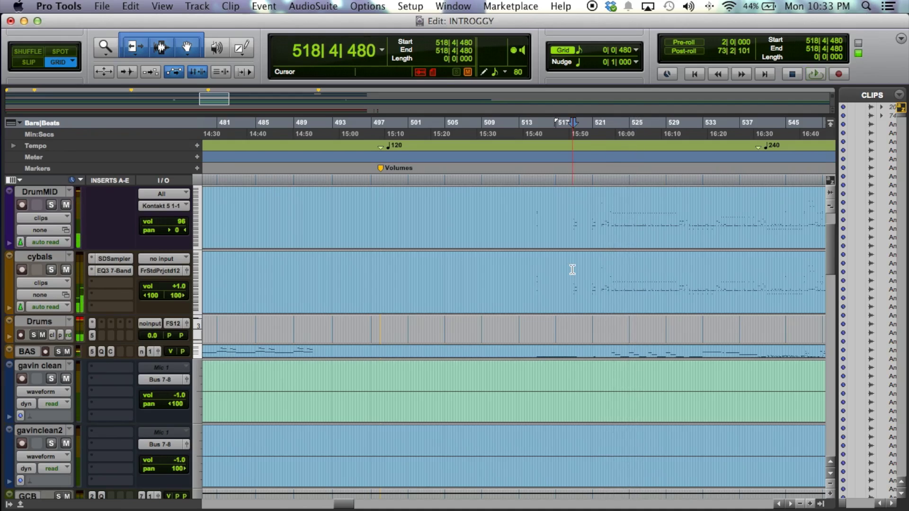
pyautogui.press('super+s')
# - Open the Kontakt 5 instance on the Drums track and move its window aside
pyautogui.click(92, 336)
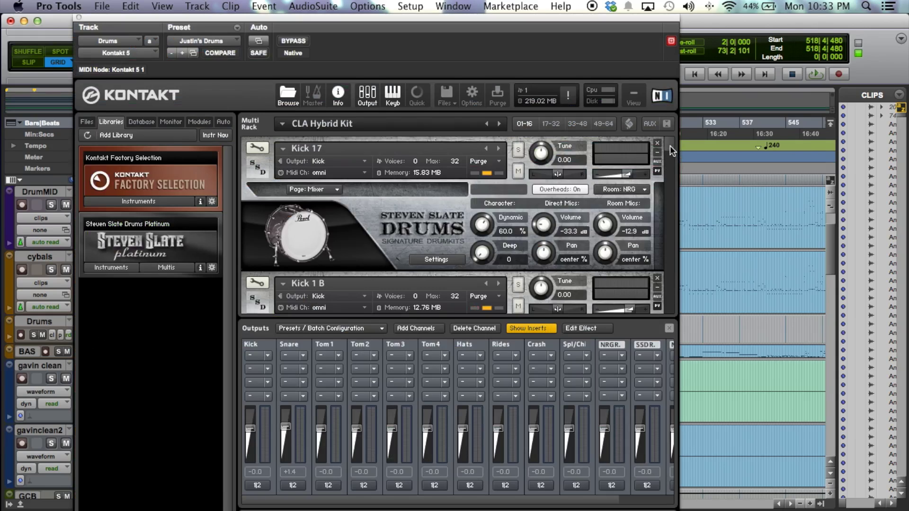
pyautogui.moveTo(669, 146)
pyautogui.mouseDown()
pyautogui.moveTo(667, 312)
pyautogui.moveTo(672, 142)
pyautogui.mouseUp()
pyautogui.moveTo(524, 18); pyautogui.dragTo(726, 5)
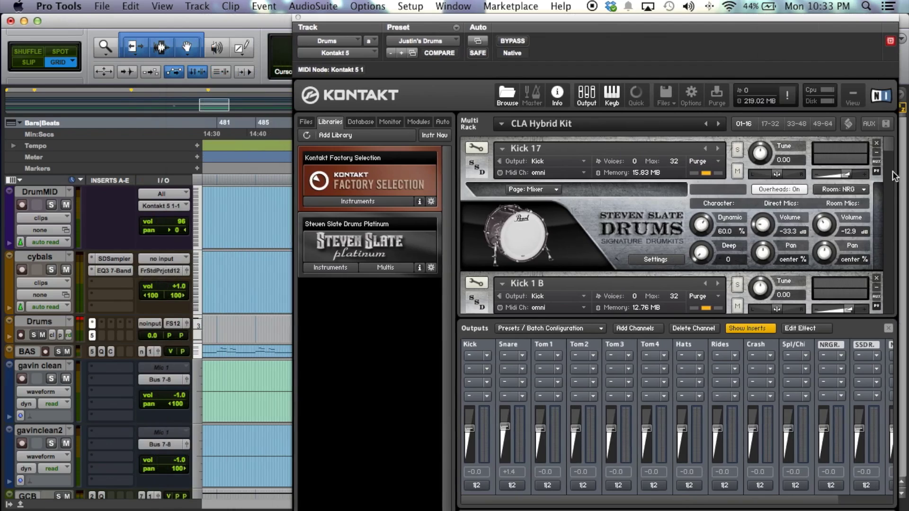
pyautogui.moveTo(894, 161); pyautogui.dragTo(890, 142)
# - Toggle the Kontakt Outputs panel and open the Kick channel's output configuration
pyautogui.click(589, 98)
pyautogui.click(590, 98)
pyautogui.click(476, 486)
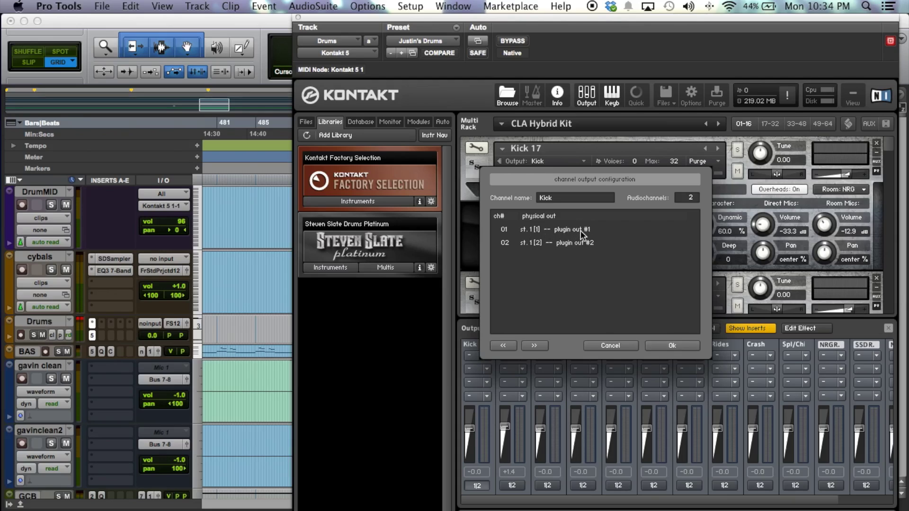
# - Make the Kick output mono on unassigned [1] and dismiss the warning
pyautogui.click(696, 200)
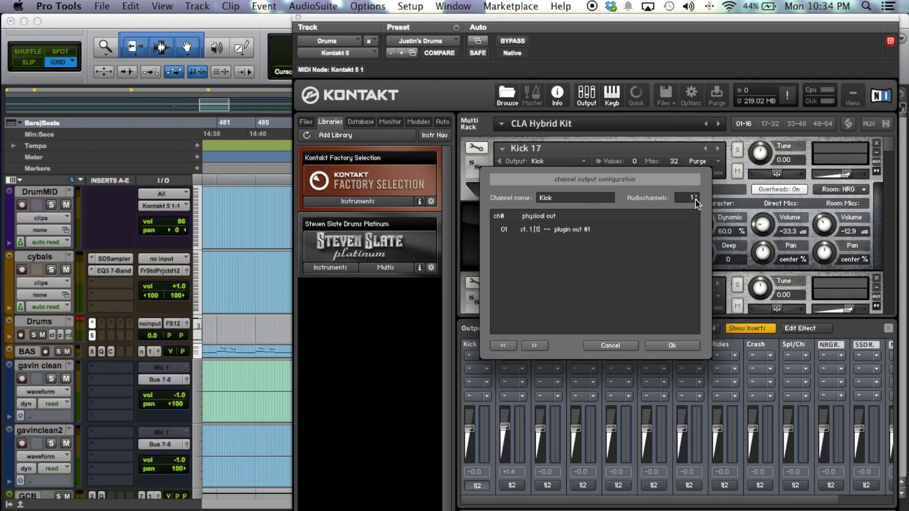
pyautogui.click(573, 231)
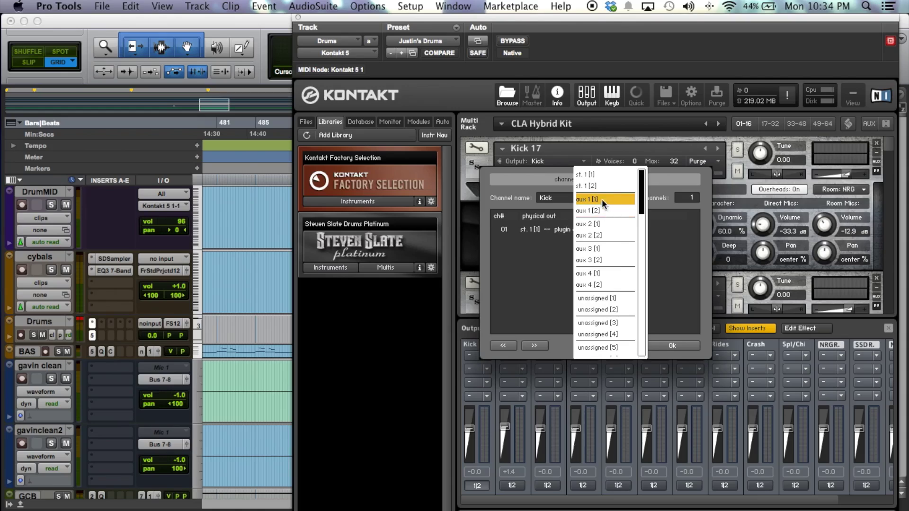
pyautogui.click(602, 199)
pyautogui.click(563, 230)
pyautogui.click(592, 297)
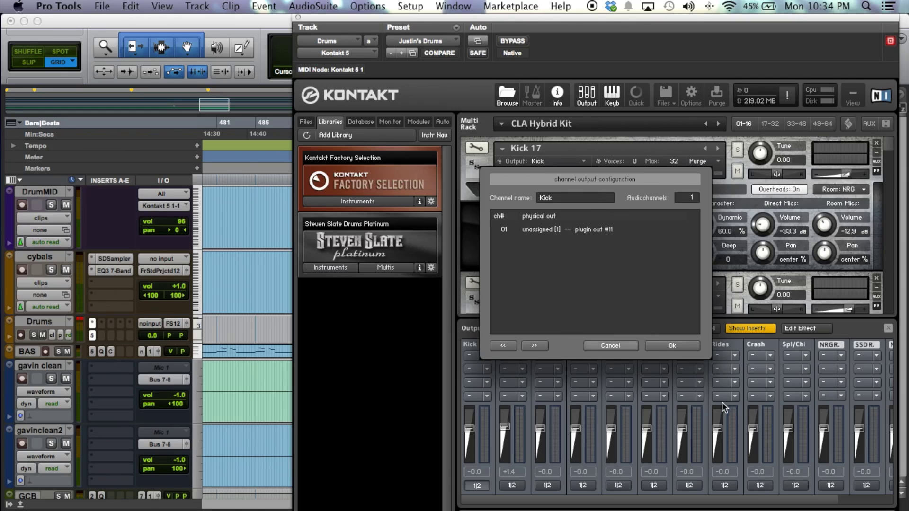
pyautogui.click(676, 345)
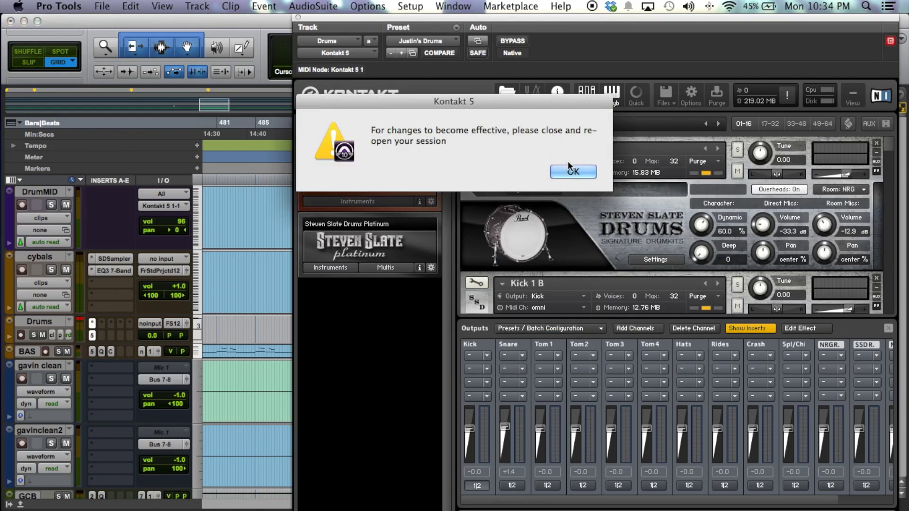
pyautogui.click(575, 169)
# - Make the Snare output mono on its own unassigned output
pyautogui.click(508, 485)
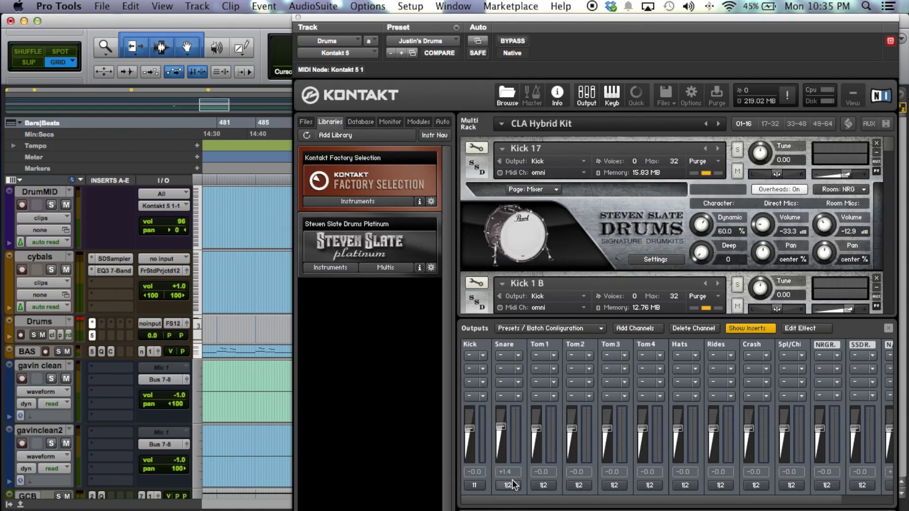
pyautogui.click(695, 199)
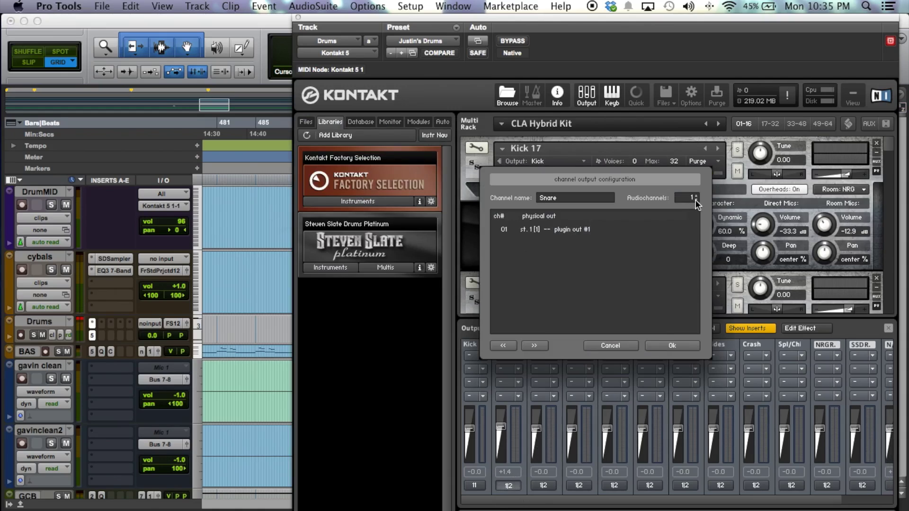
pyautogui.click(578, 228)
pyautogui.click(615, 310)
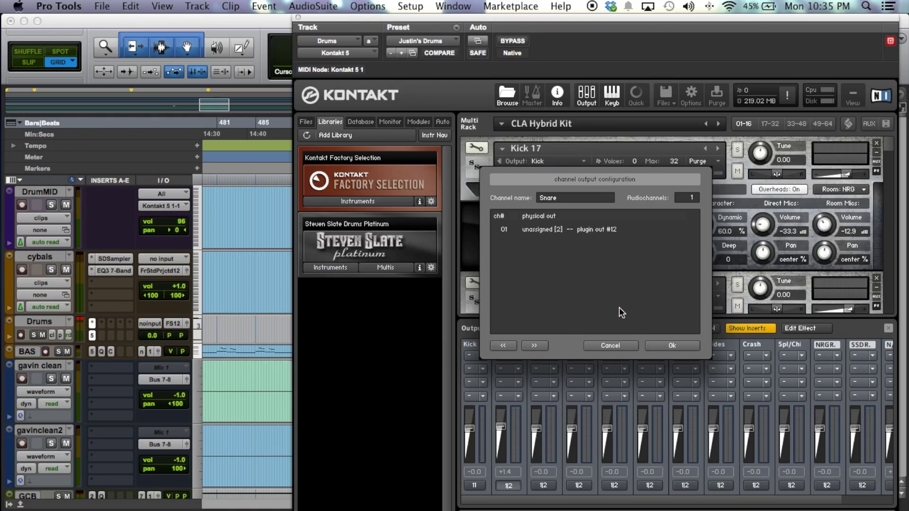
pyautogui.click(673, 347)
# - Set Tom 1 to a mono output and confirm the Rides output on plugin out #18
pyautogui.click(540, 485)
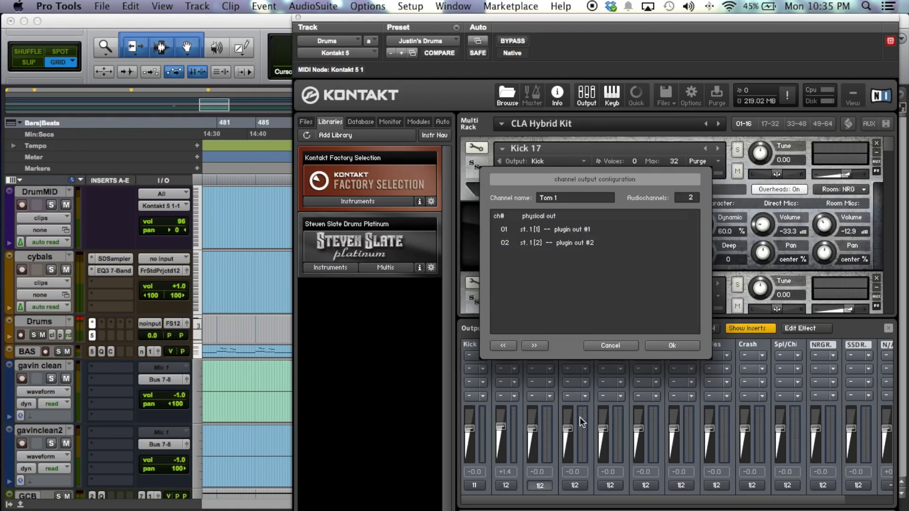
pyautogui.click(696, 201)
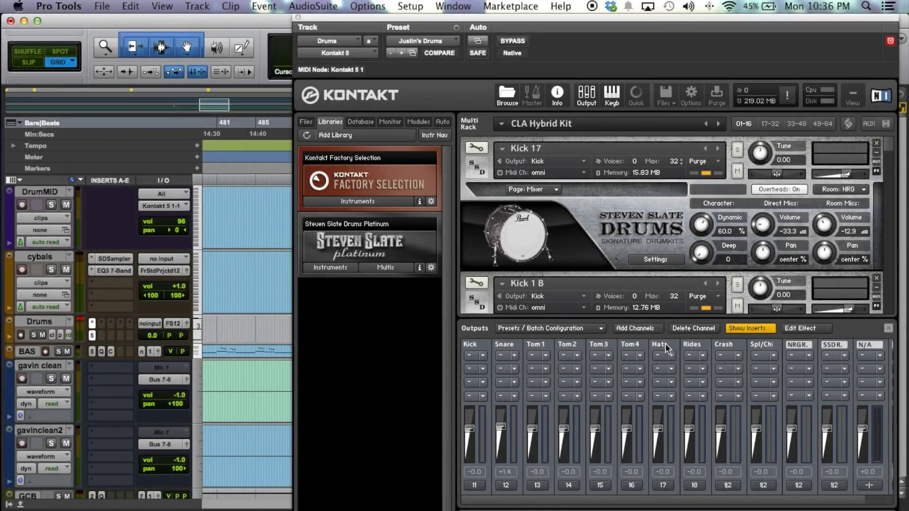
pyautogui.click(695, 486)
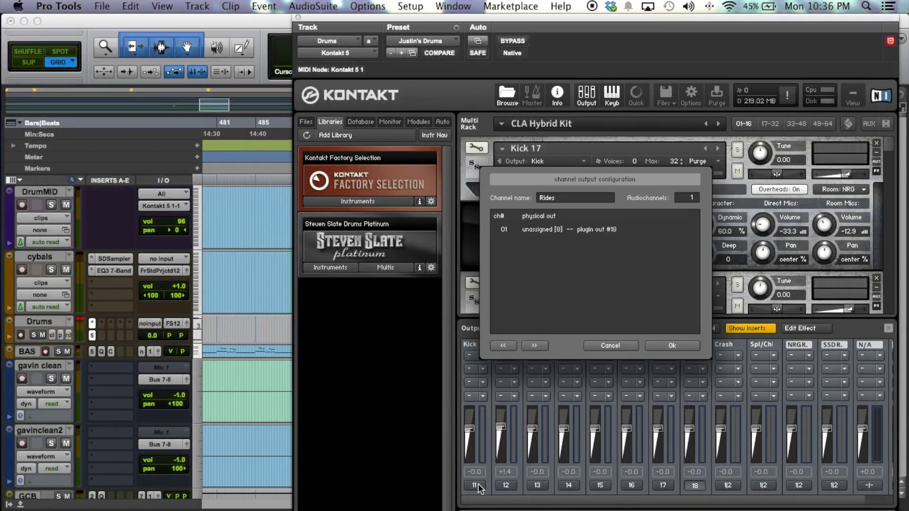
pyautogui.click(682, 346)
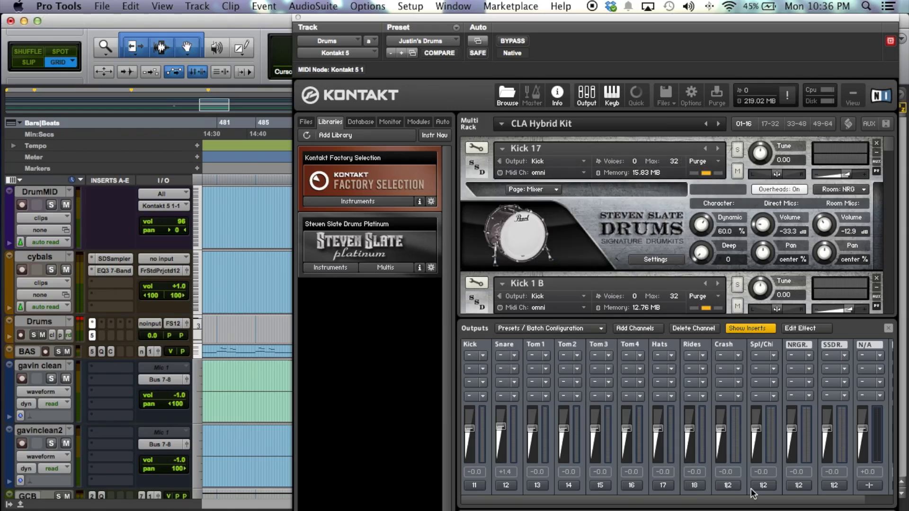
# - Route the Crash channel in stereo to aux 1 [1] and [2]
pyautogui.click(737, 484)
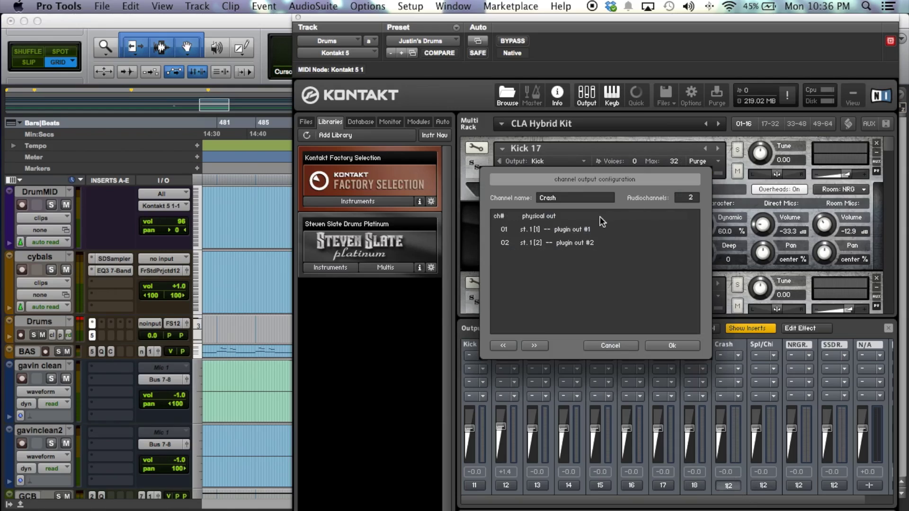
pyautogui.click(567, 231)
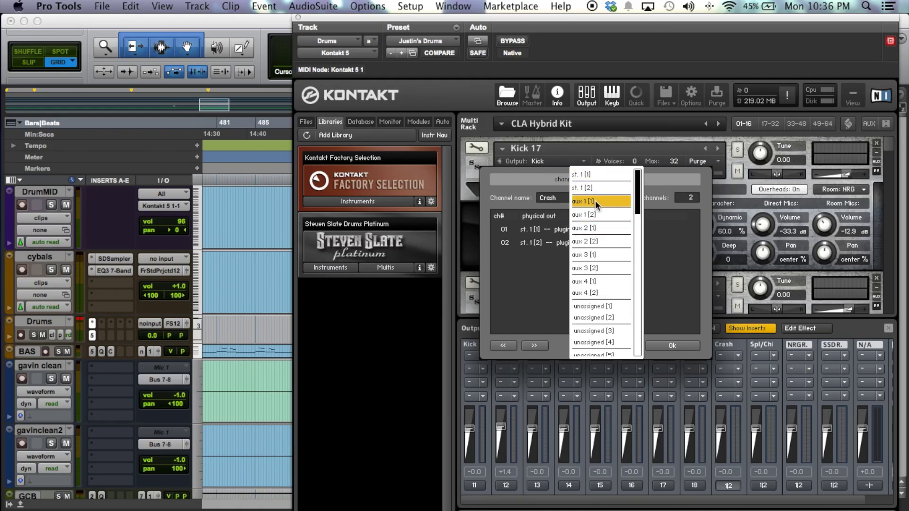
pyautogui.click(593, 201)
pyautogui.click(559, 243)
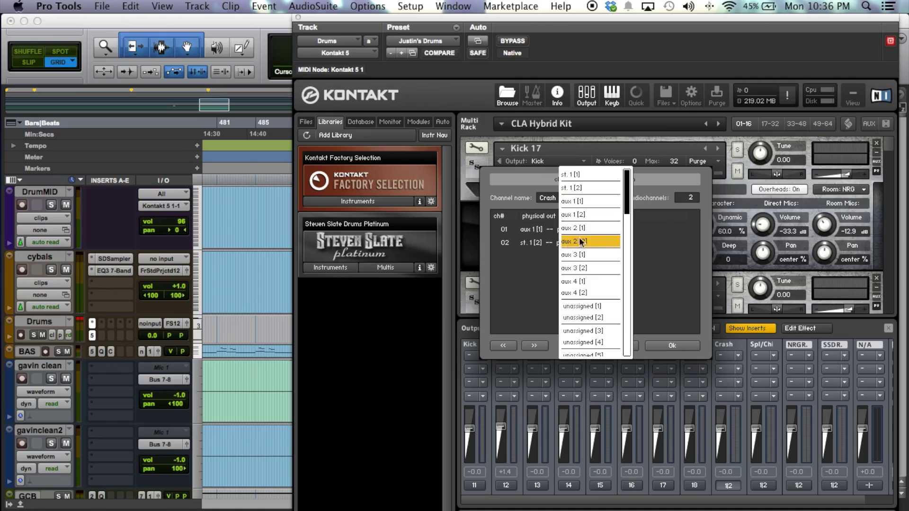
pyautogui.click(586, 212)
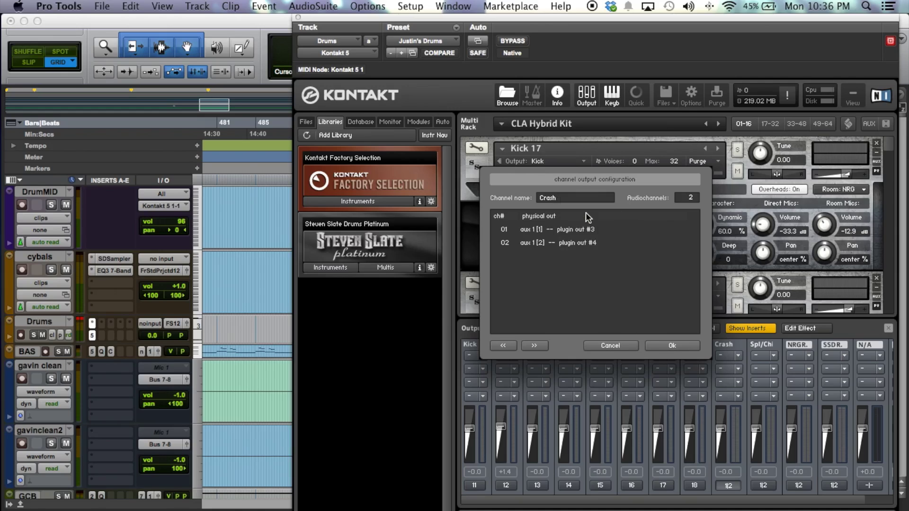
pyautogui.click(673, 342)
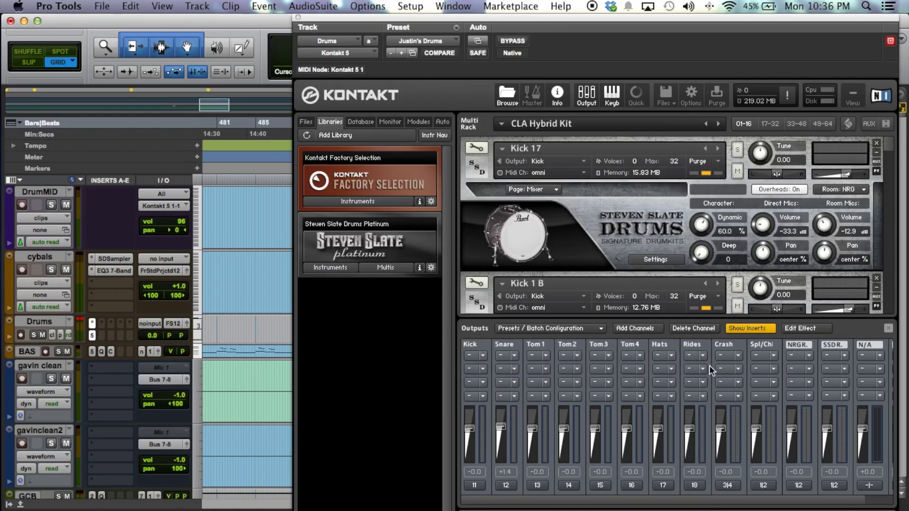
# - Route Spl/Chi to aux 2 [1] and [2], plugin outputs 5|6
pyautogui.click(763, 484)
pyautogui.click(569, 230)
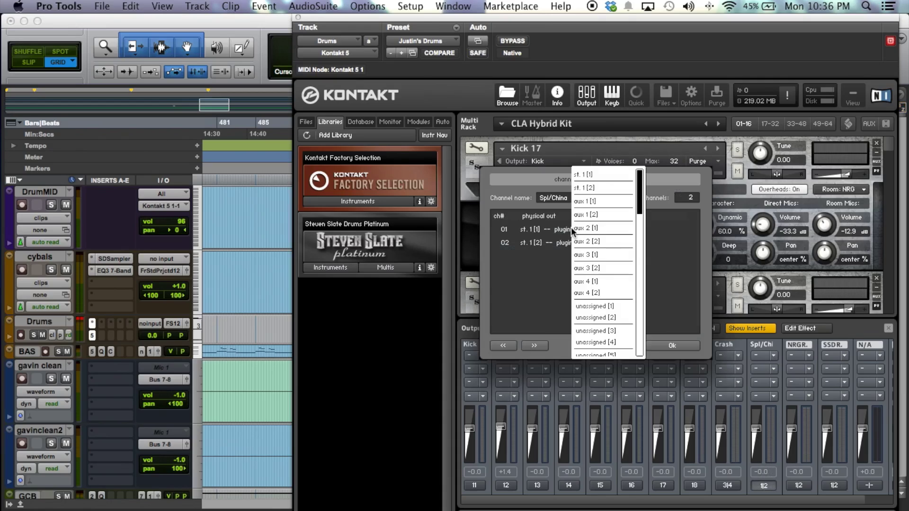
pyautogui.click(620, 228)
pyautogui.click(579, 241)
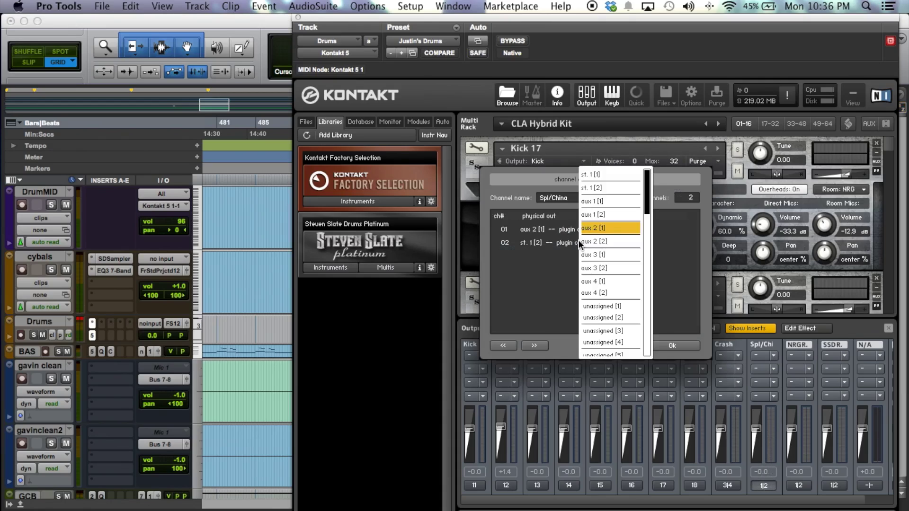
pyautogui.click(614, 240)
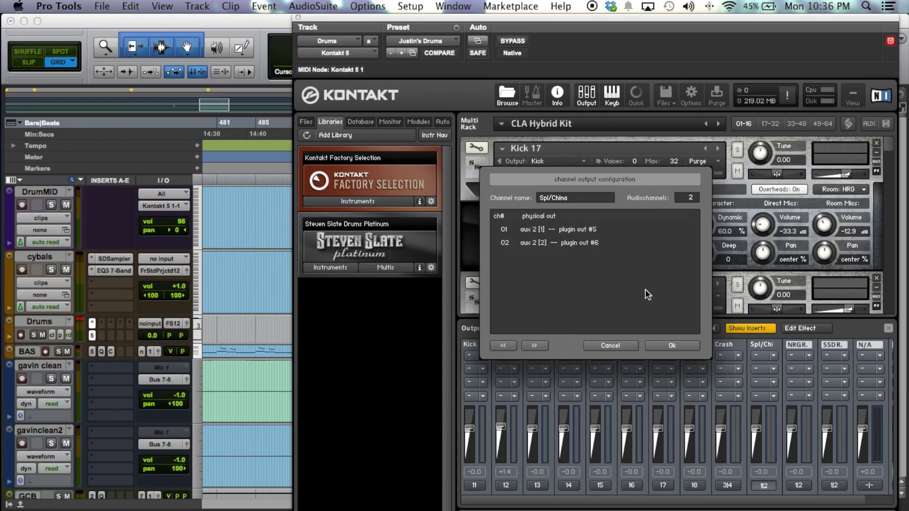
pyautogui.click(672, 345)
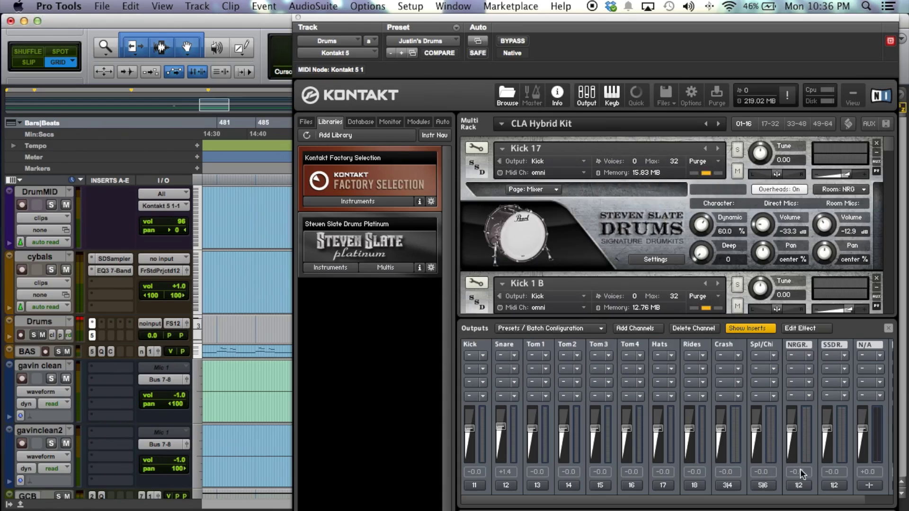
# - Route NRGR. to aux 3 [1] and [2], plugin outputs 7|8
pyautogui.click(799, 485)
pyautogui.click(583, 229)
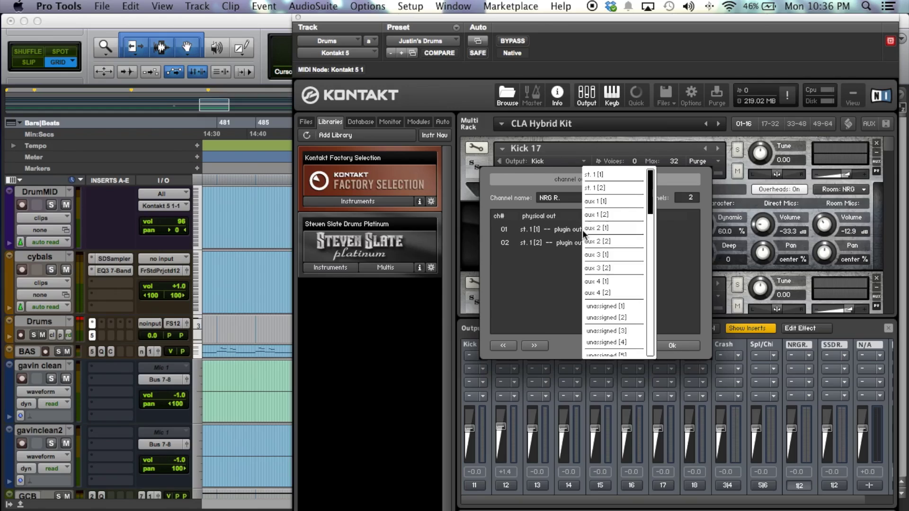
pyautogui.click(624, 255)
pyautogui.click(567, 235)
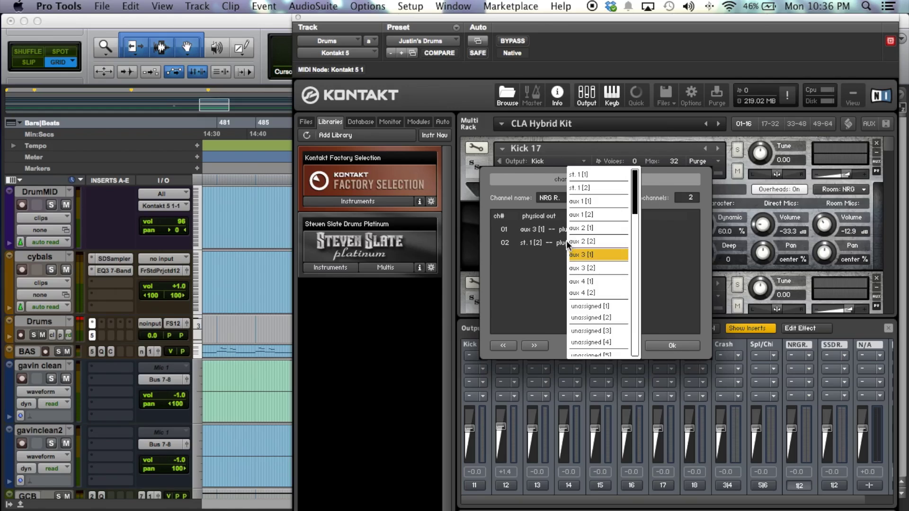
pyautogui.click(608, 267)
pyautogui.click(671, 346)
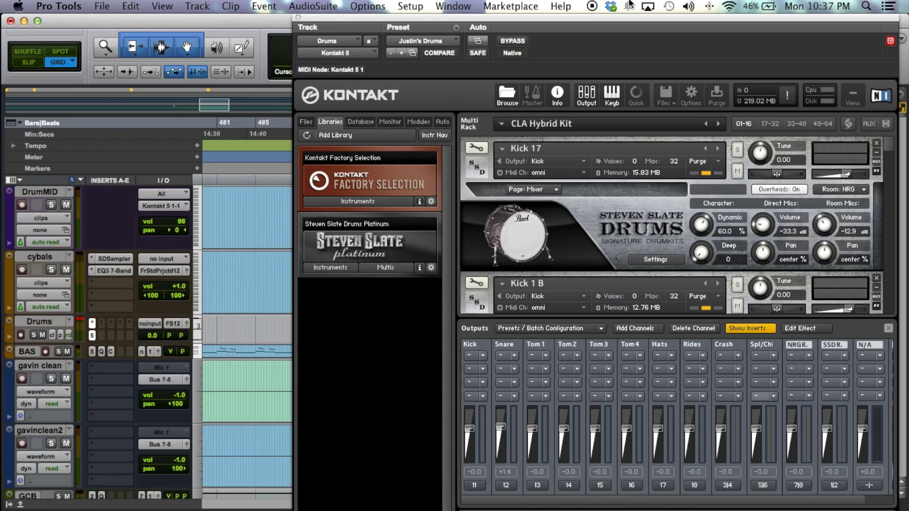
# - Close Kontakt and set up a batch of 8 mono Aux Input tracks in New Tracks
pyautogui.click(298, 18)
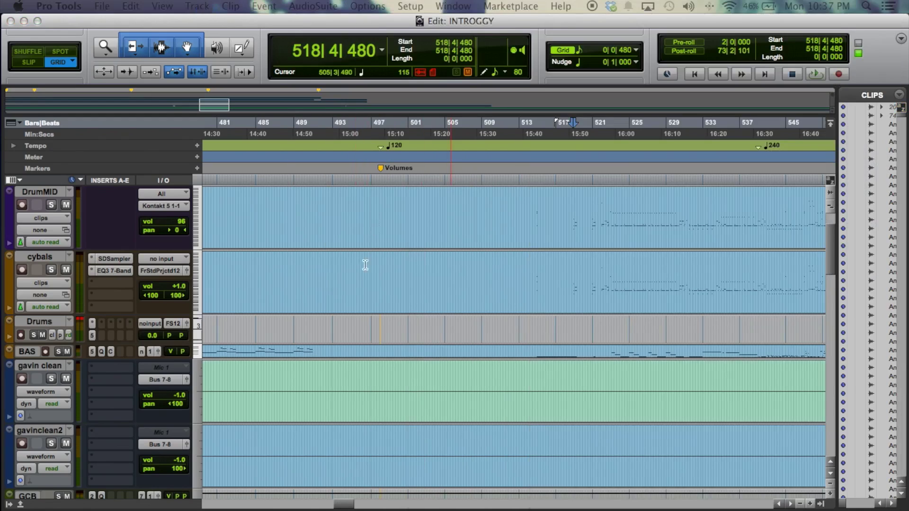
pyautogui.press('super+shift+n')
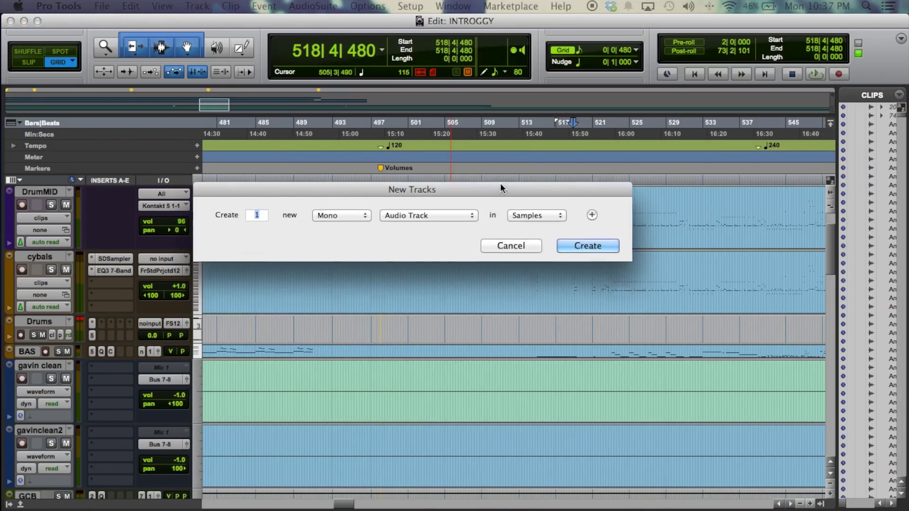
pyautogui.click(342, 214)
pyautogui.click(342, 214)
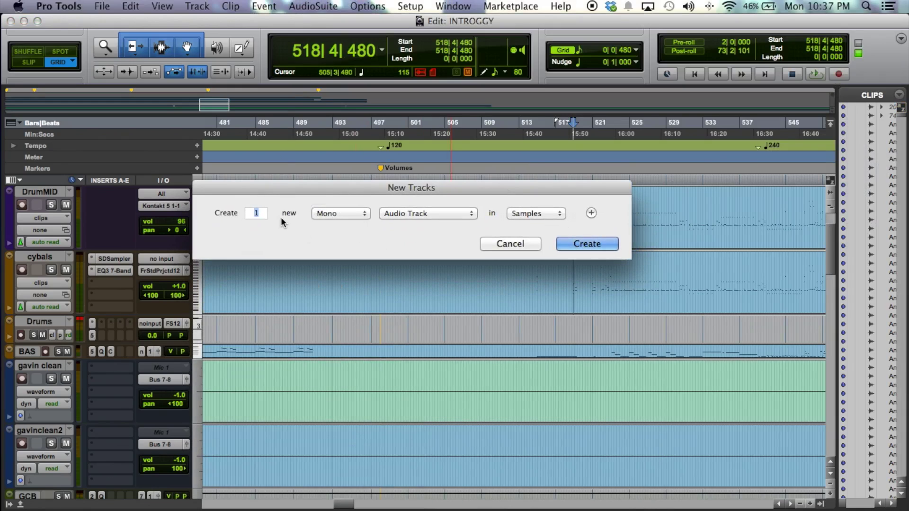
pyautogui.write('8')
pyautogui.click(438, 215)
pyautogui.click(440, 225)
# - Add a second batch of 3 stereo Aux Input tracks and create all eleven
pyautogui.click(592, 213)
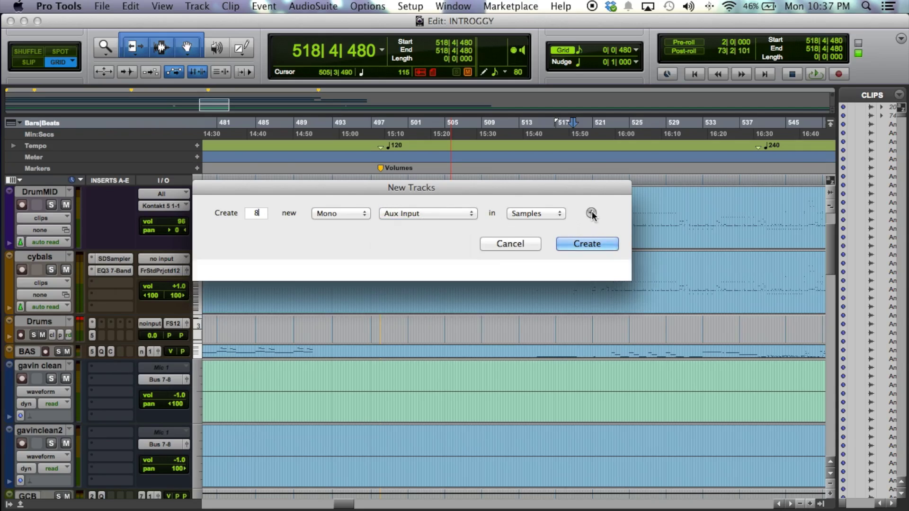
pyautogui.write('3')
pyautogui.click(339, 235)
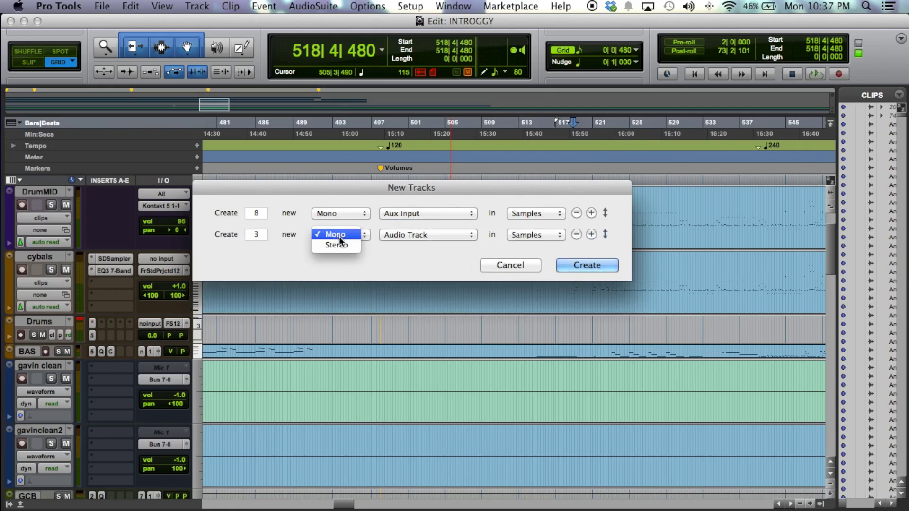
pyautogui.press('Return')
pyautogui.click(428, 234)
pyautogui.click(426, 243)
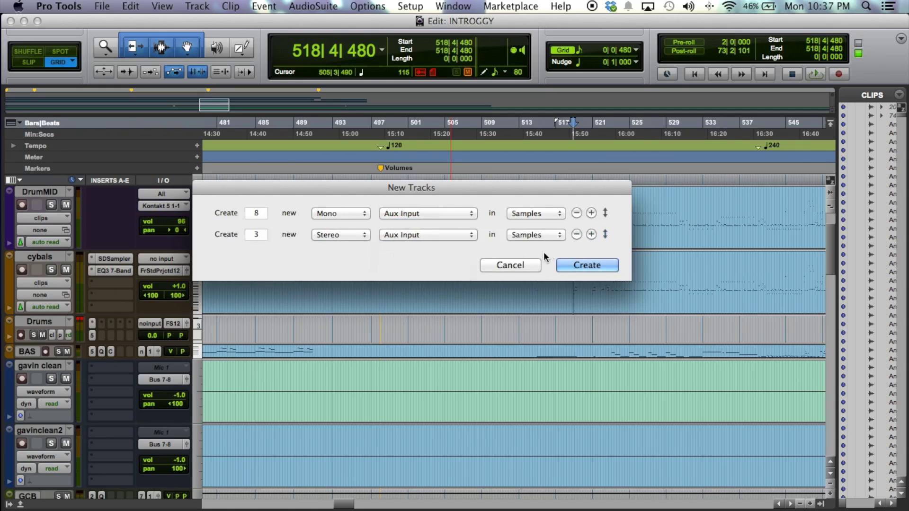
pyautogui.click(590, 264)
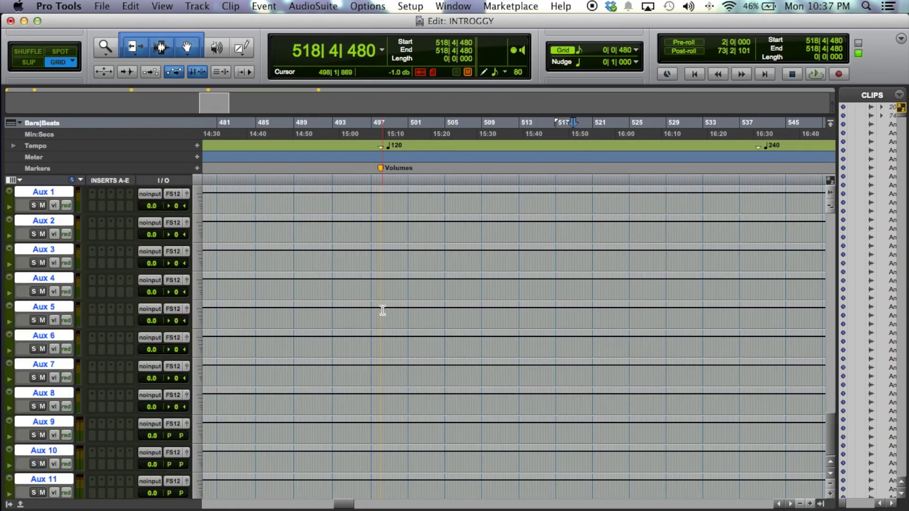
# - Name the first aux tracks kick, Snare, Tom1 and tom2 in the naming window
pyautogui.scroll(5, 381, 310)
pyautogui.scroll(-2, 381, 314)
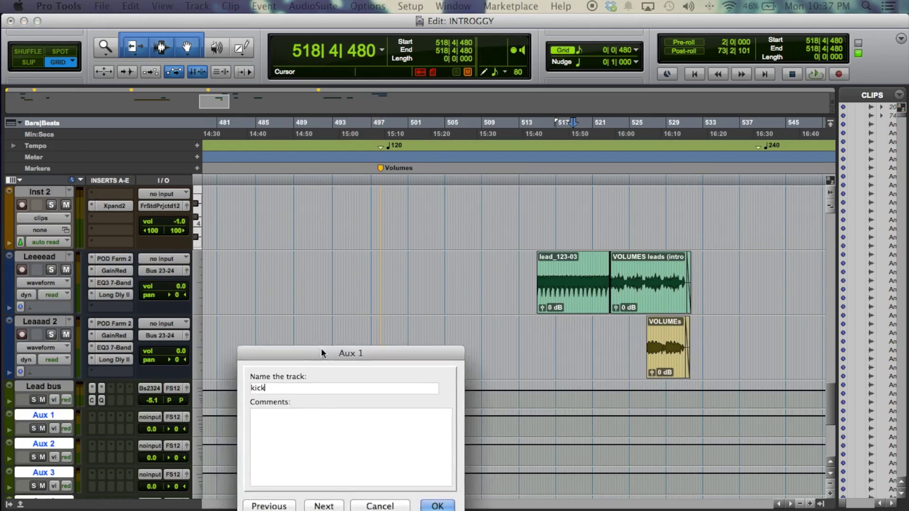
pyautogui.moveTo(322, 348); pyautogui.dragTo(385, 162)
pyautogui.click(394, 315)
pyautogui.write('Snare')
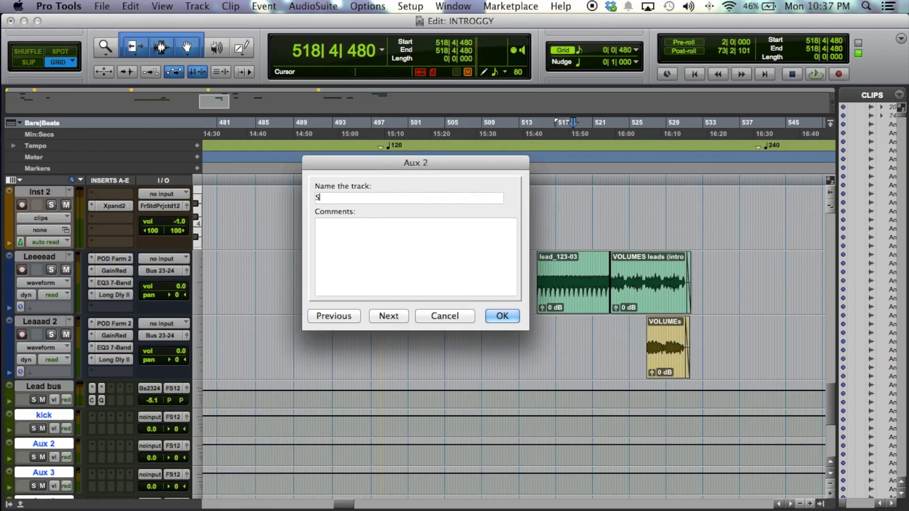
pyautogui.click(390, 314)
pyautogui.write('Tom1')
pyautogui.click(394, 316)
pyautogui.write('tom2')
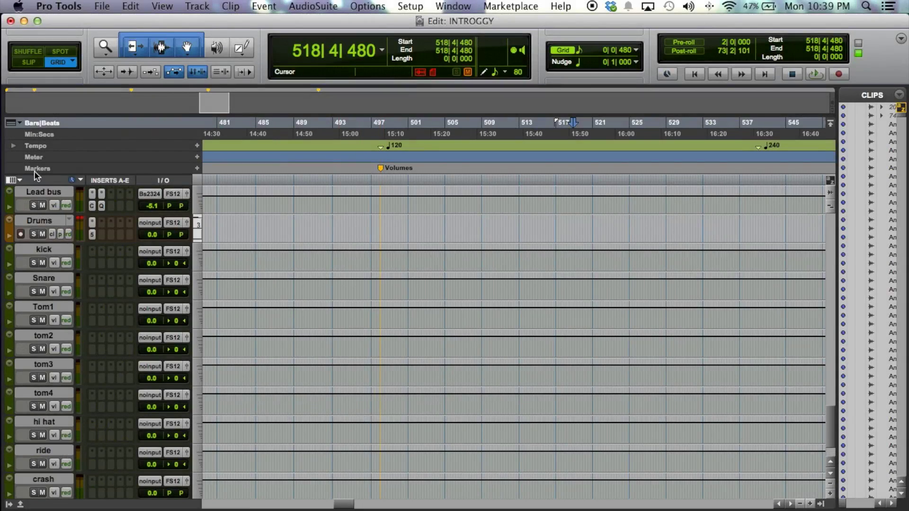
# - Select the kick track and scroll through the renamed aux tracks
pyautogui.click(47, 246)
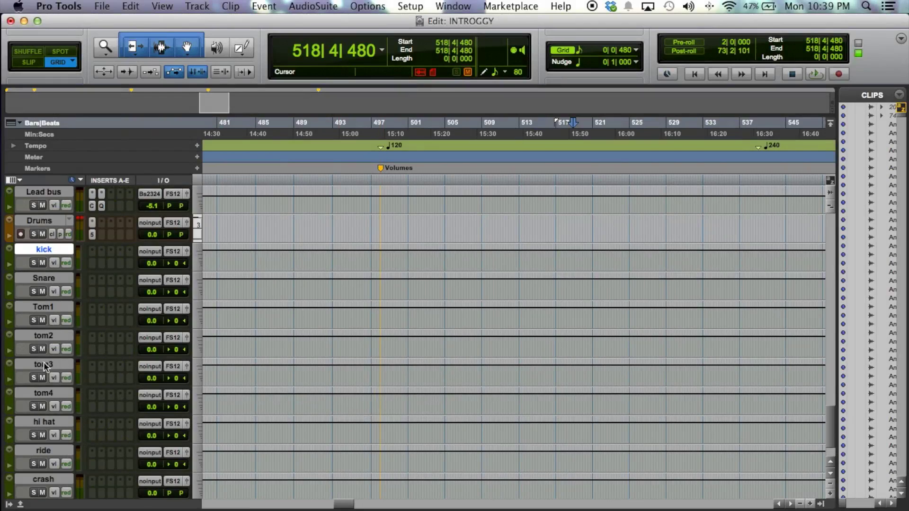
pyautogui.scroll(-1, 60, 454)
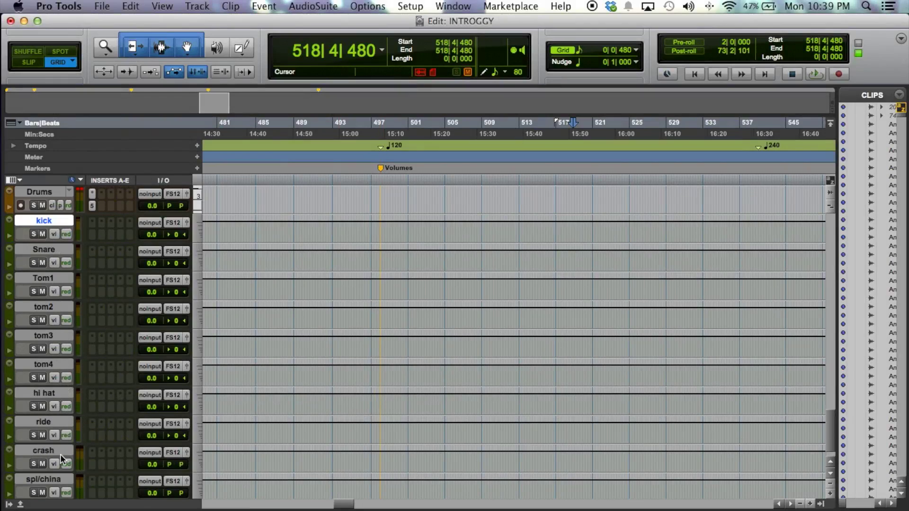
pyautogui.scroll(-1, 66, 468)
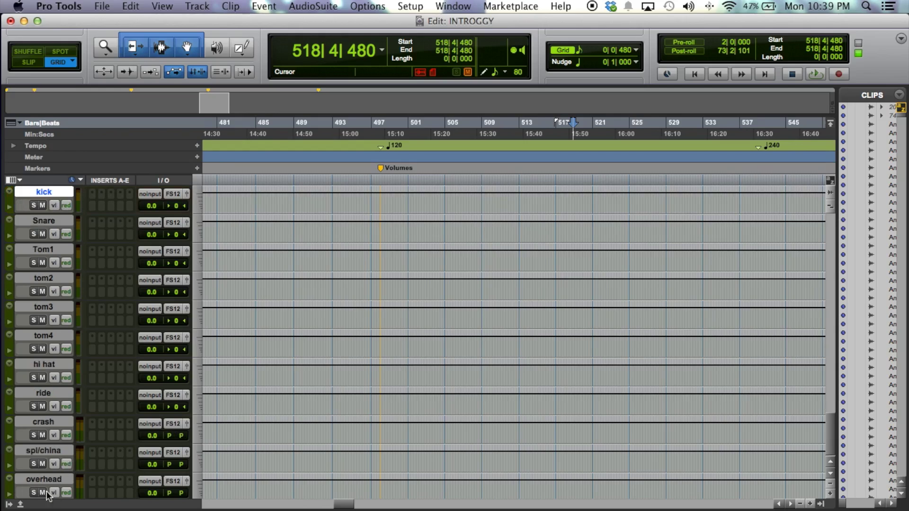
pyautogui.scroll(1, 393, 249)
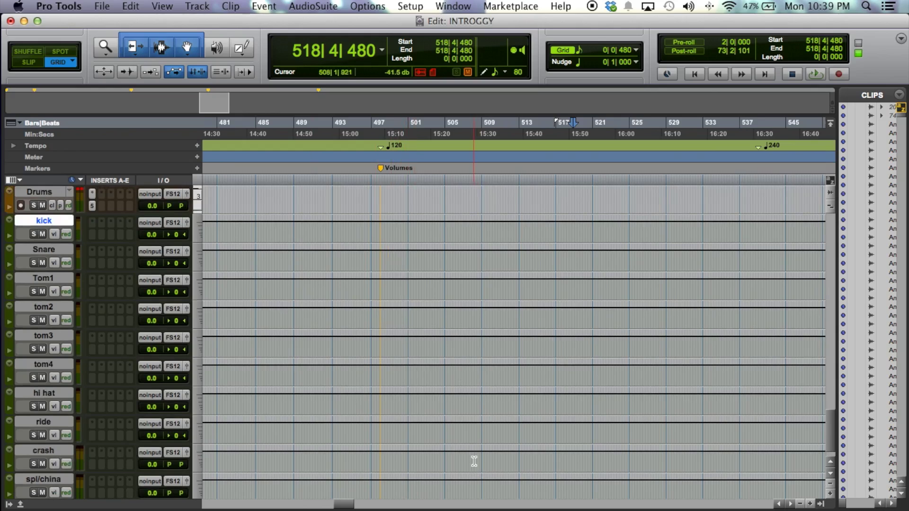
# - Open the Drums Kontakt window and feed the kick track from the first Kontakt Drums output
pyautogui.click(92, 206)
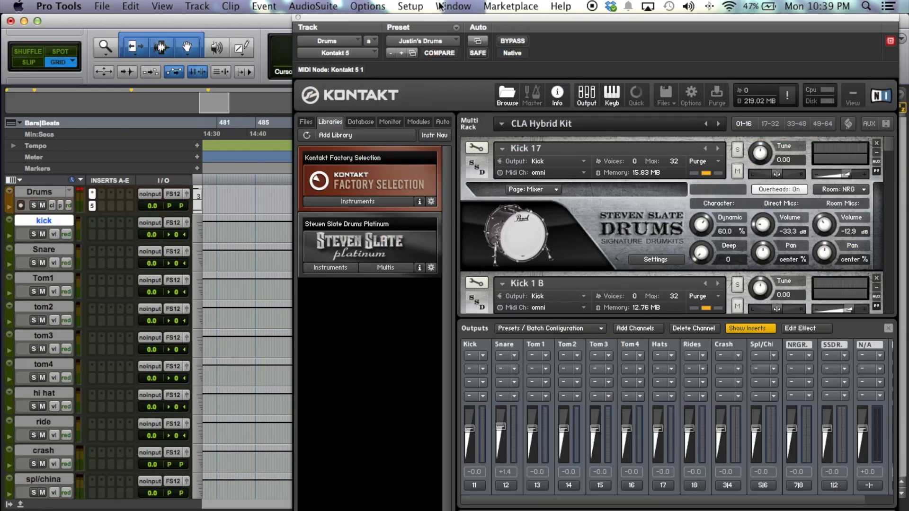
pyautogui.moveTo(447, 24); pyautogui.dragTo(405, 12)
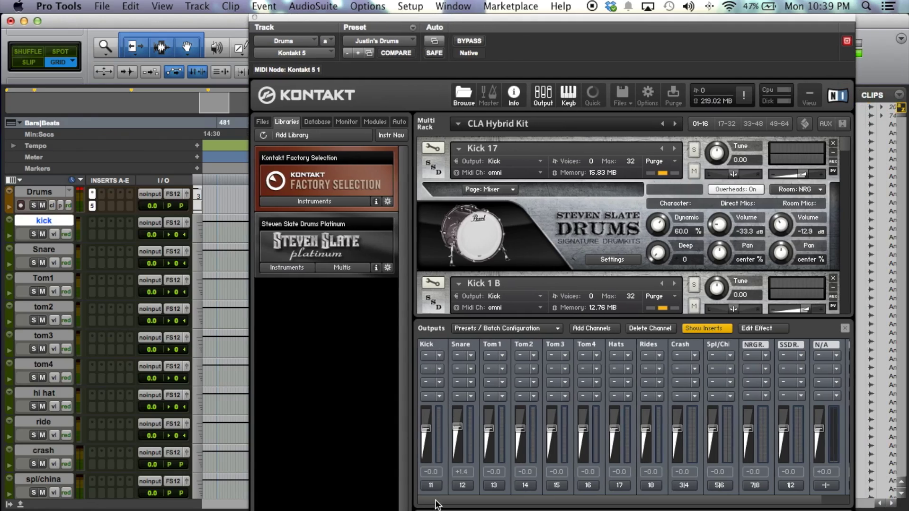
pyautogui.moveTo(430, 17); pyautogui.dragTo(476, 17)
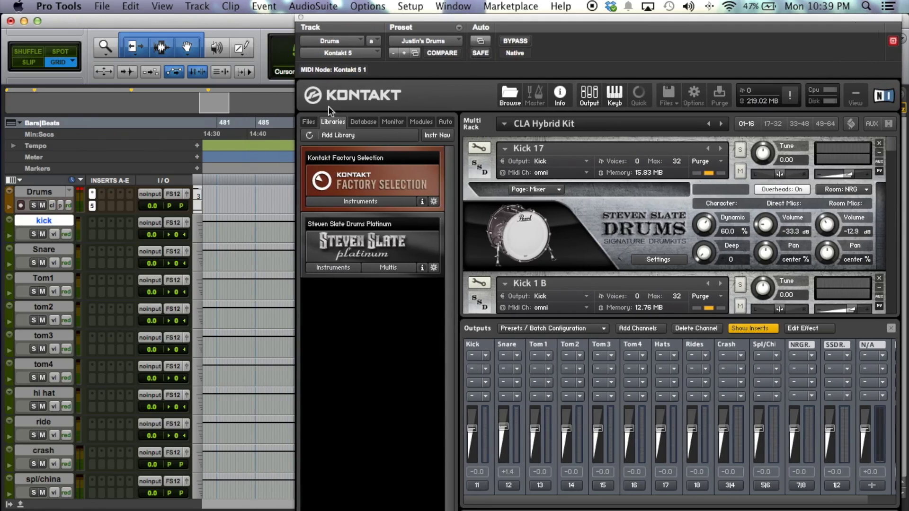
pyautogui.click(147, 221)
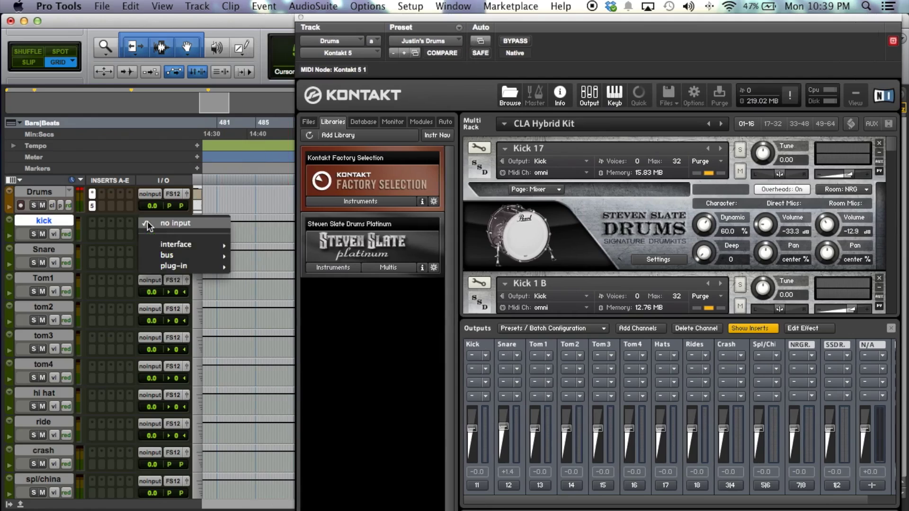
pyautogui.moveTo(192, 265)
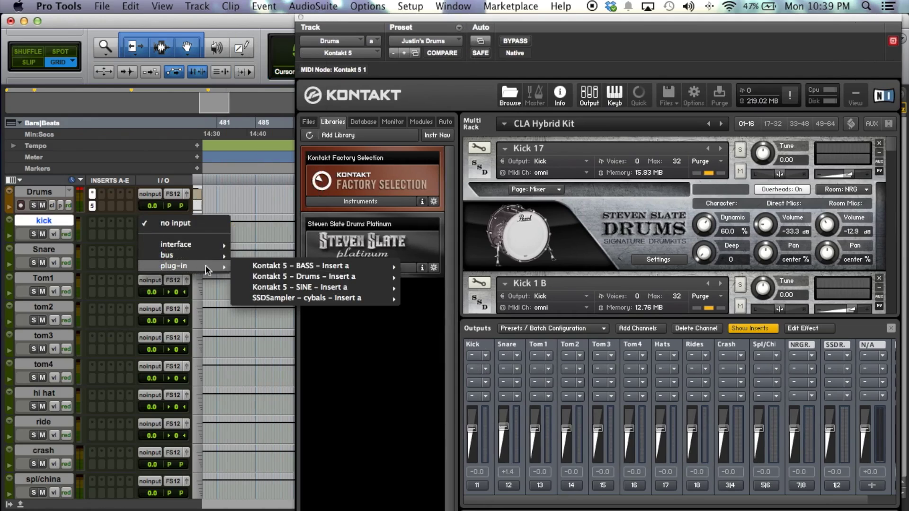
pyautogui.moveTo(291, 268)
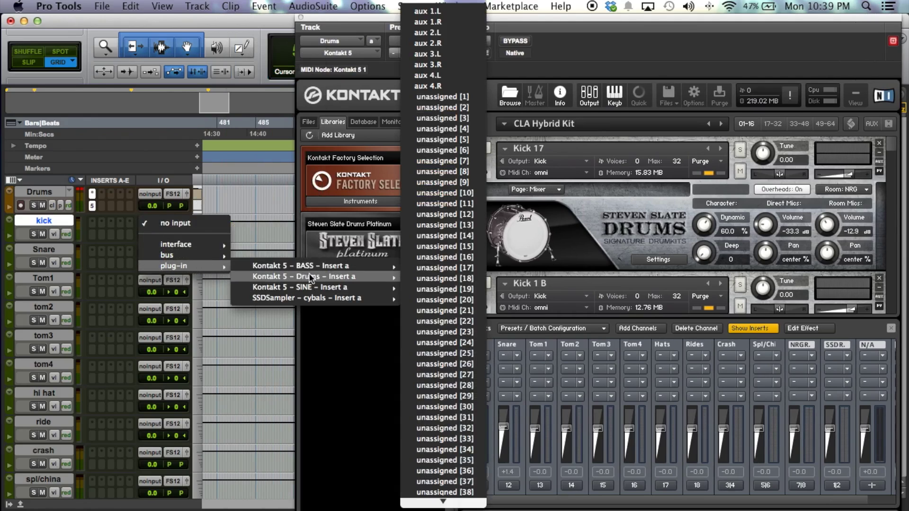
pyautogui.click(449, 99)
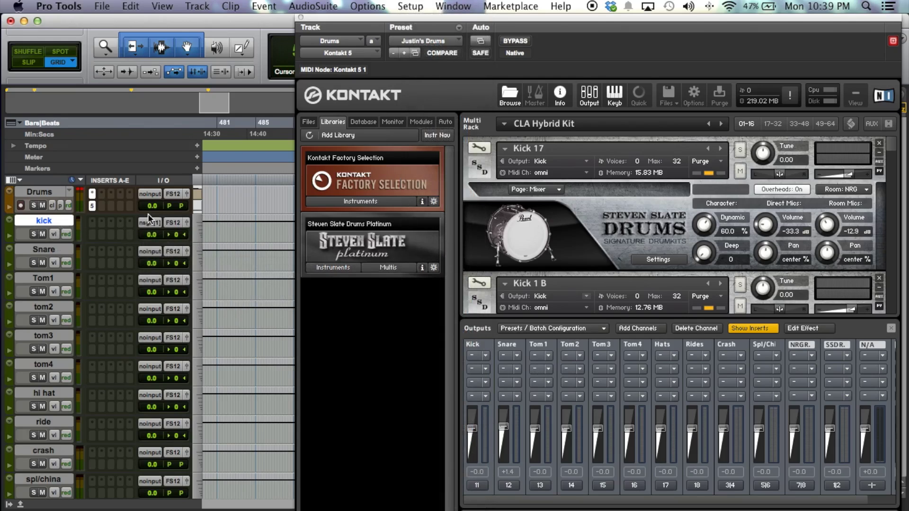
# - Feed Snare and Tom1 from the second and third Kontakt Drums outputs
pyautogui.click(153, 252)
pyautogui.moveTo(195, 289)
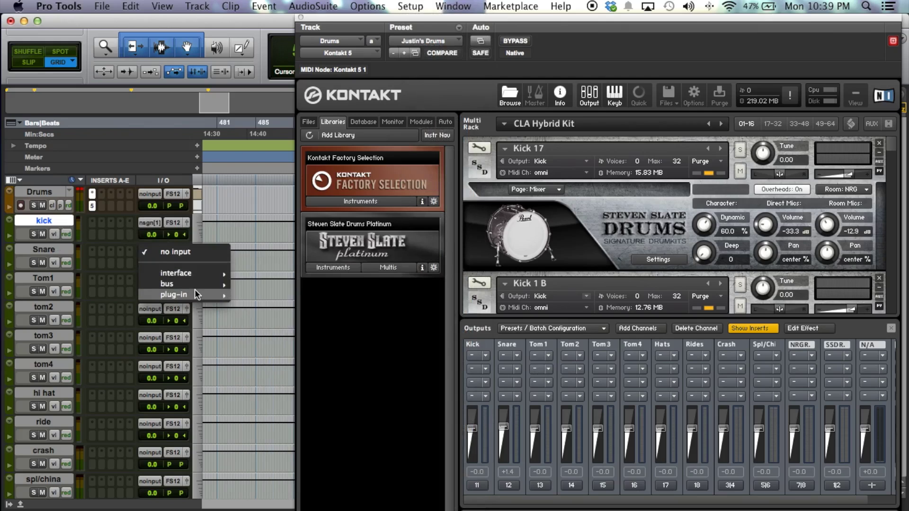
pyautogui.moveTo(347, 306)
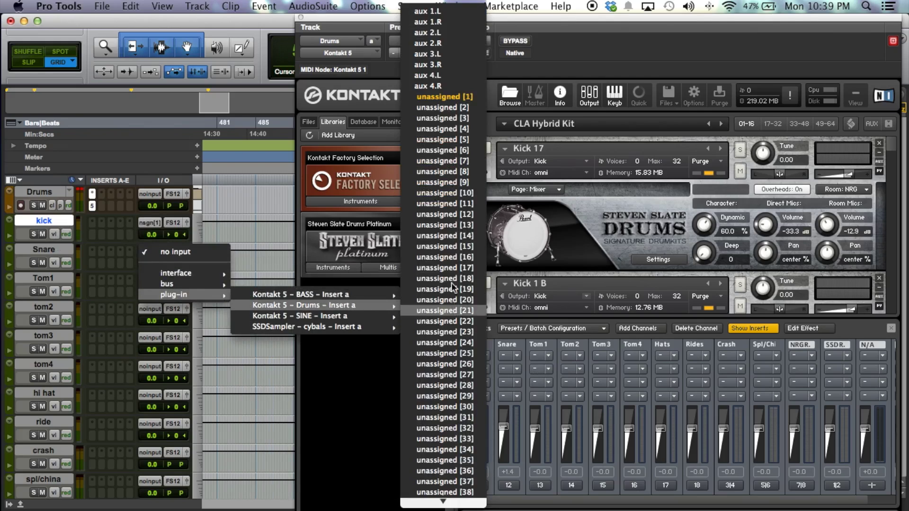
pyautogui.click(447, 106)
pyautogui.click(152, 281)
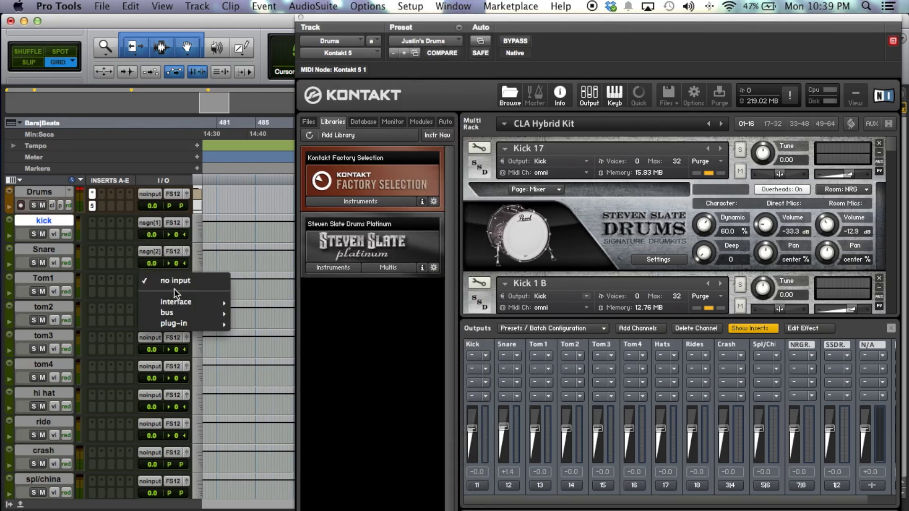
pyautogui.moveTo(189, 323)
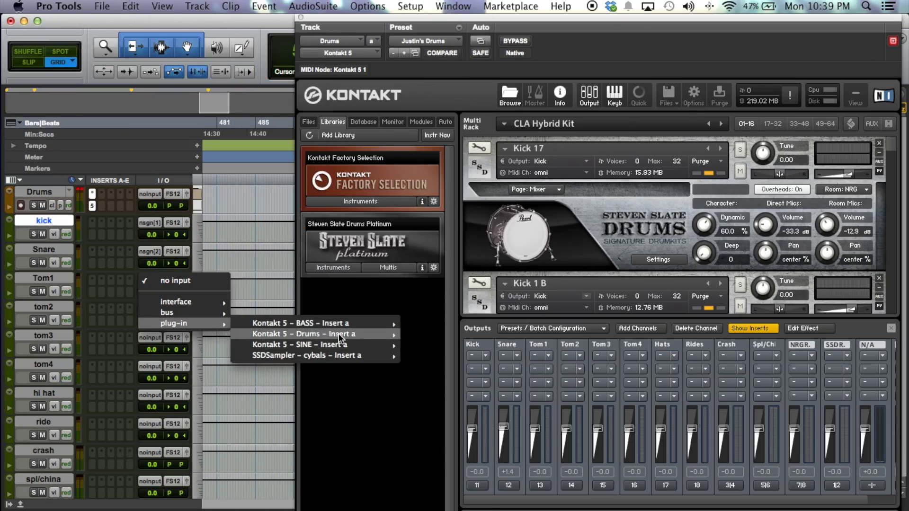
pyautogui.moveTo(339, 333)
pyautogui.click(462, 121)
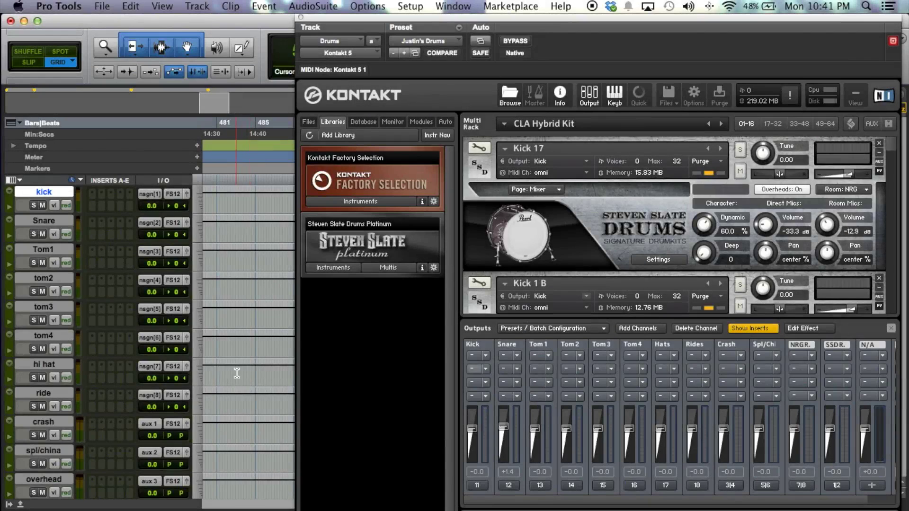
pyautogui.scroll(3, 237, 374)
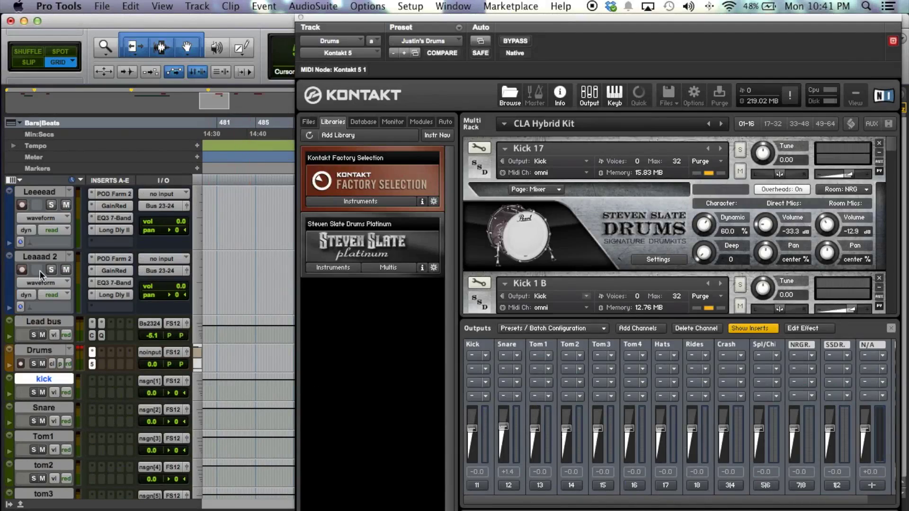
pyautogui.scroll(-2, 84, 406)
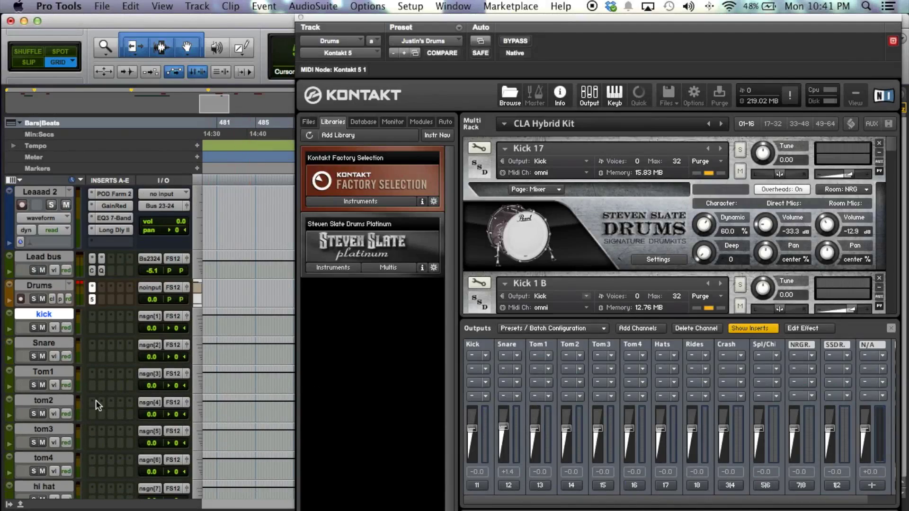
pyautogui.scroll(-4, 100, 400)
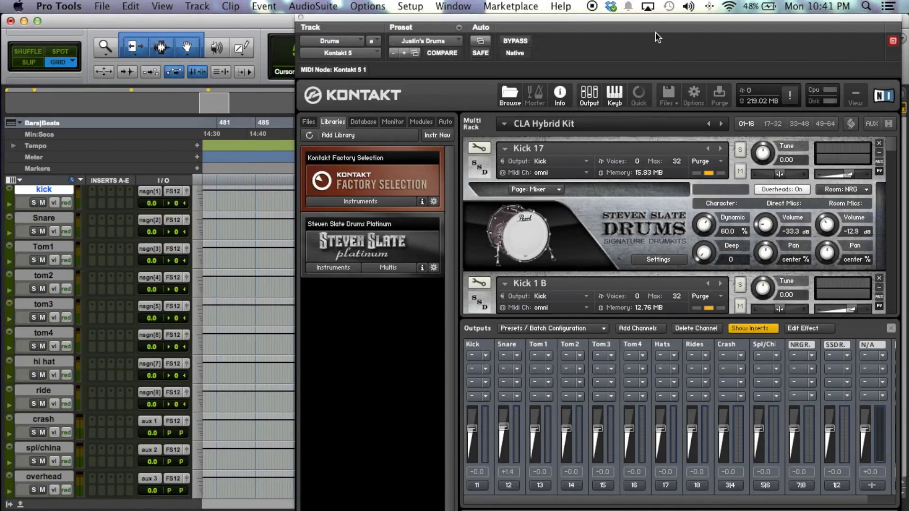
pyautogui.moveTo(650, 19); pyautogui.dragTo(479, 23)
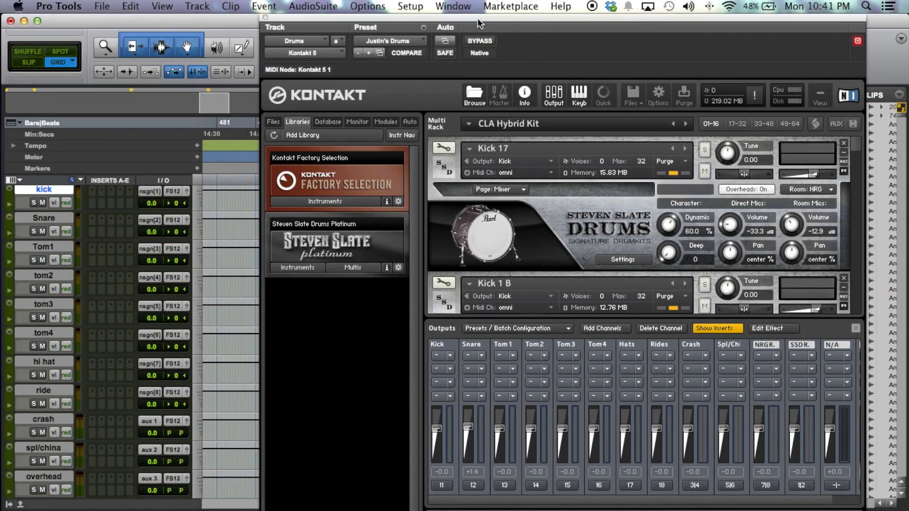
# - Close the Kontakt window and briefly play the session back, then stop
pyautogui.click(264, 18)
pyautogui.scroll(4, 611, 317)
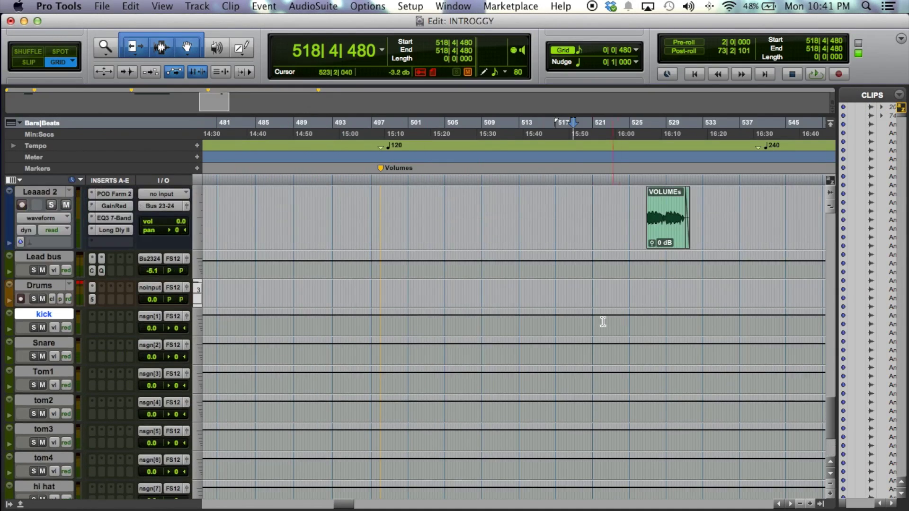
pyautogui.click(402, 204)
pyautogui.press('space')
pyautogui.scroll(5, 477, 385)
pyautogui.scroll(-6, 462, 391)
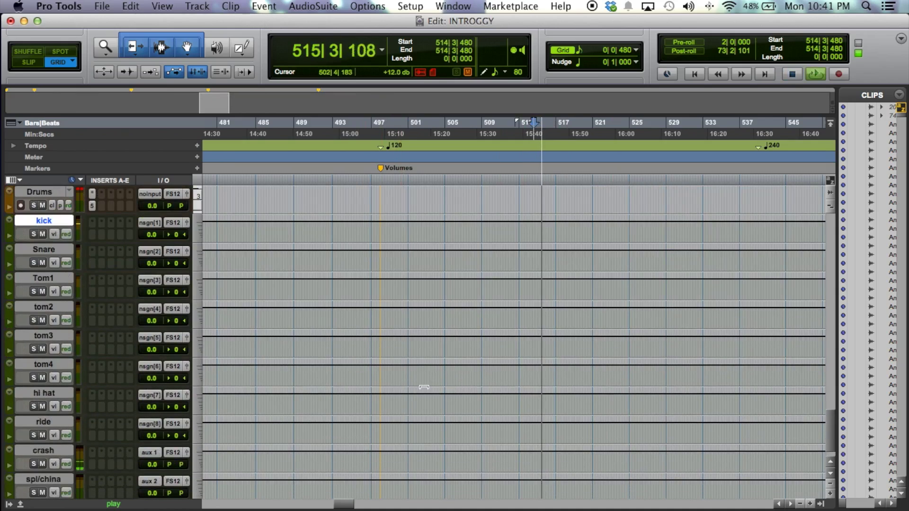
pyautogui.scroll(5, 424, 387)
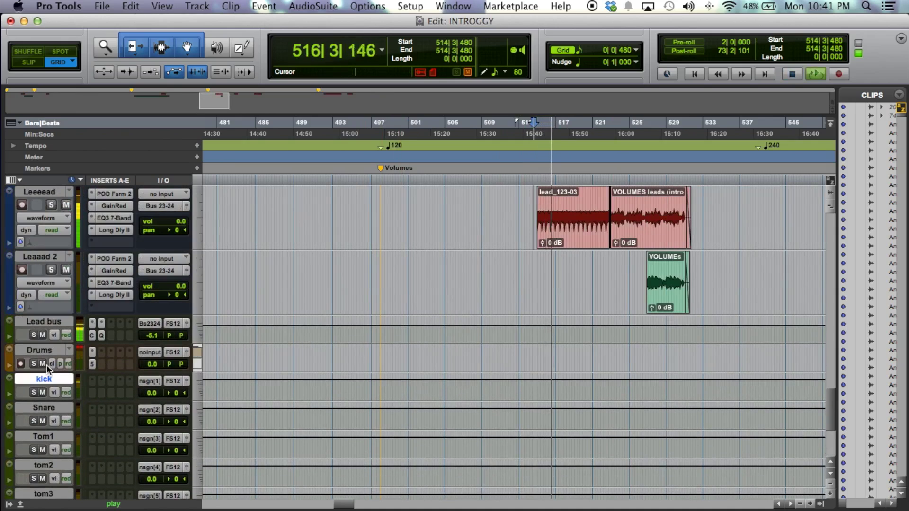
pyautogui.press('space')
# - Mute the Drums instrument track and play from bar 517 through the separate drum tracks
pyautogui.click(43, 365)
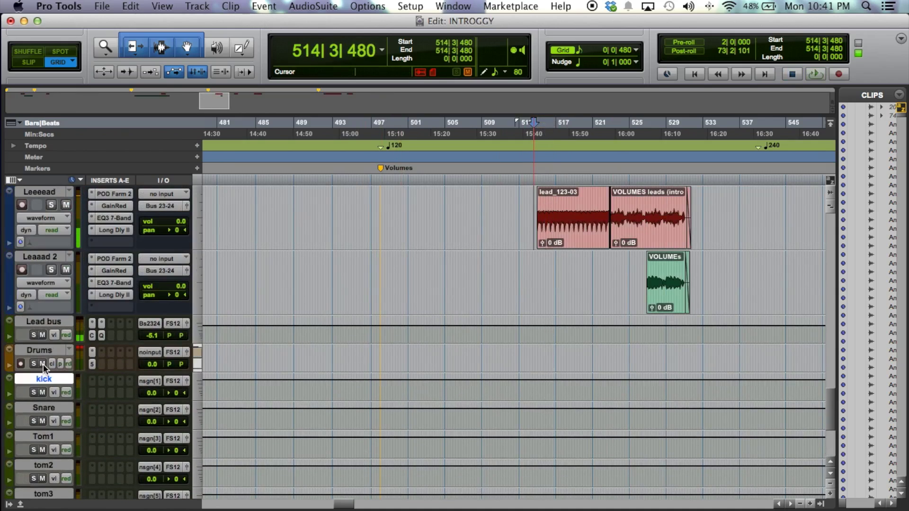
pyautogui.click(562, 271)
pyautogui.press('space')
pyautogui.scroll(-6, 563, 273)
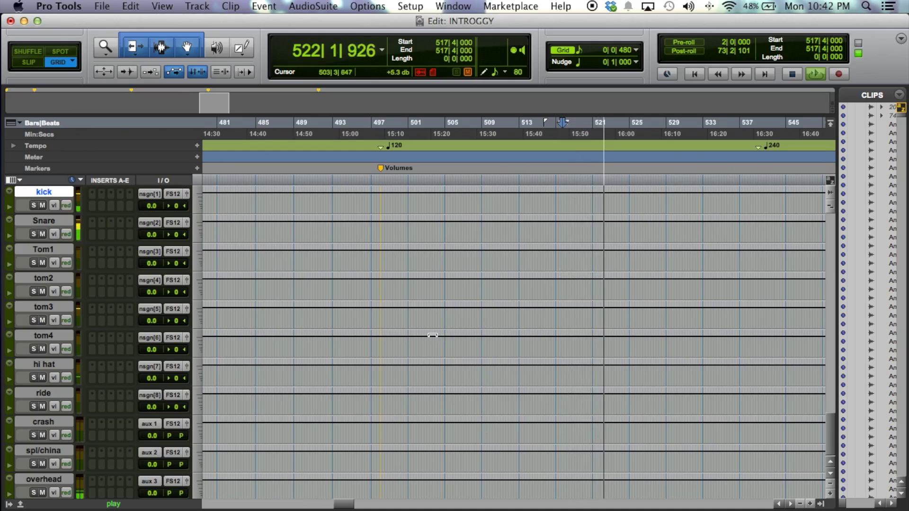
pyautogui.press('space')
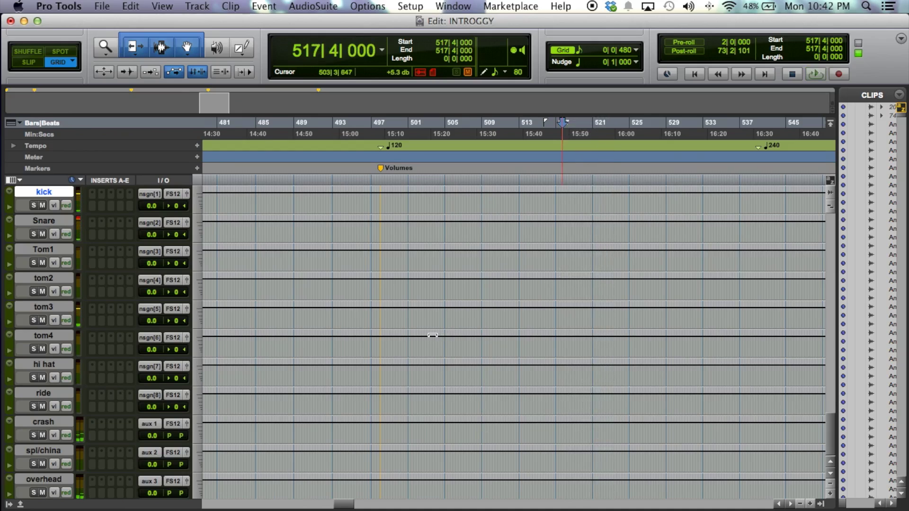
pyautogui.scroll(5, 371, 250)
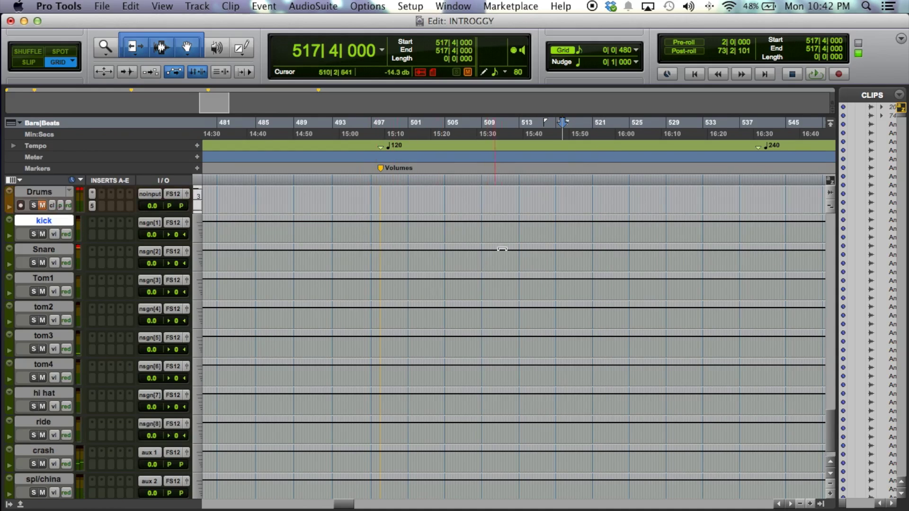
pyautogui.scroll(-5, 88, 376)
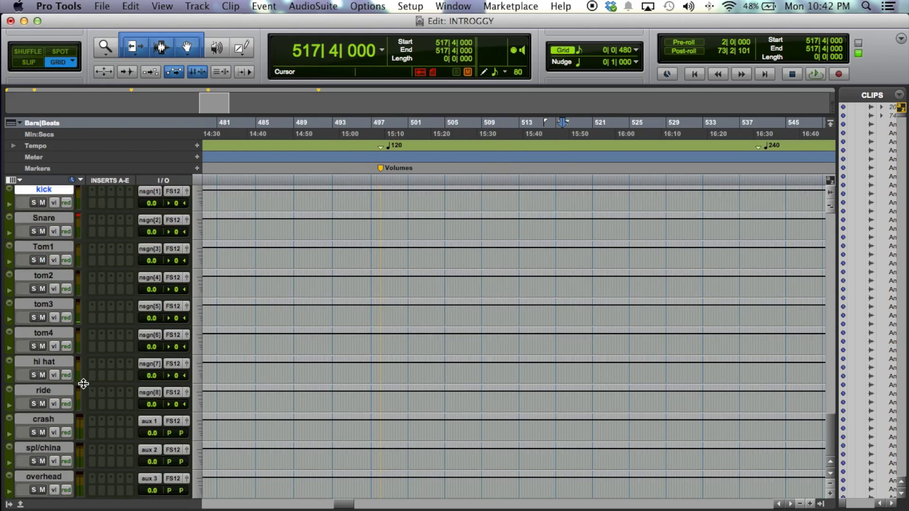